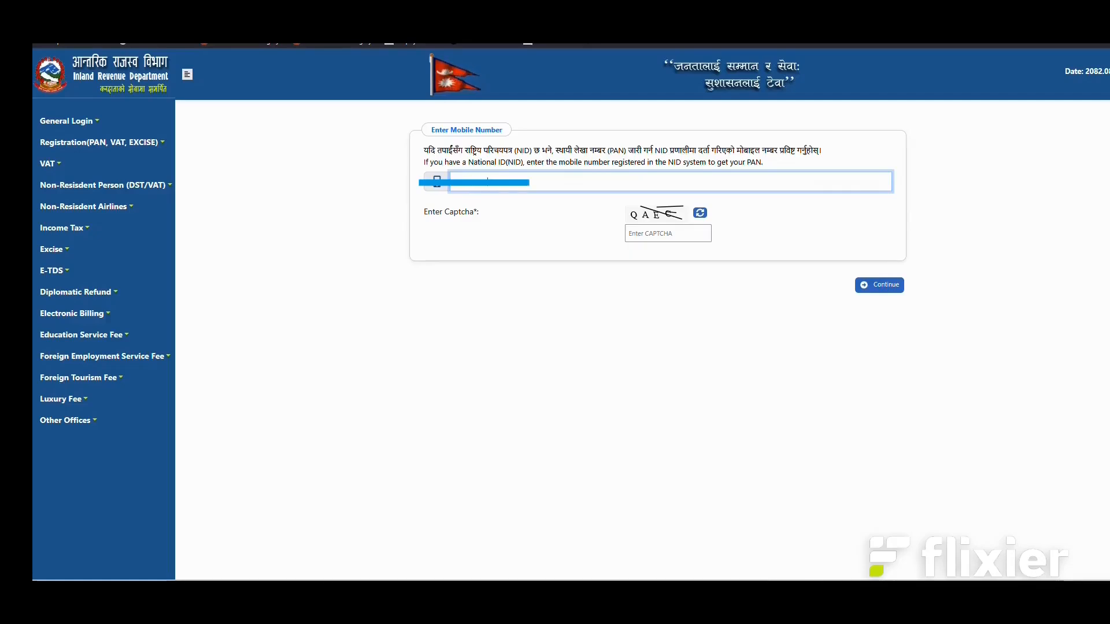
- Enter the CAPTCHA code, then the OTP sent to the mobile, and verify both
{"action": "left_click", "coordinate": [655, 236]}
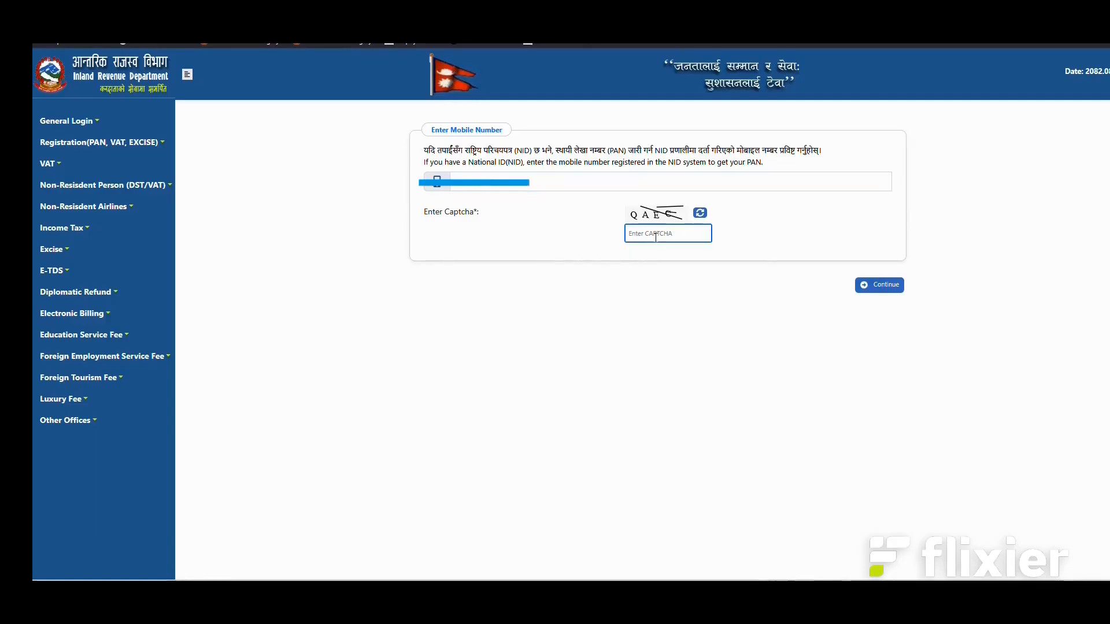
{"action": "type", "text": "QAEC"}
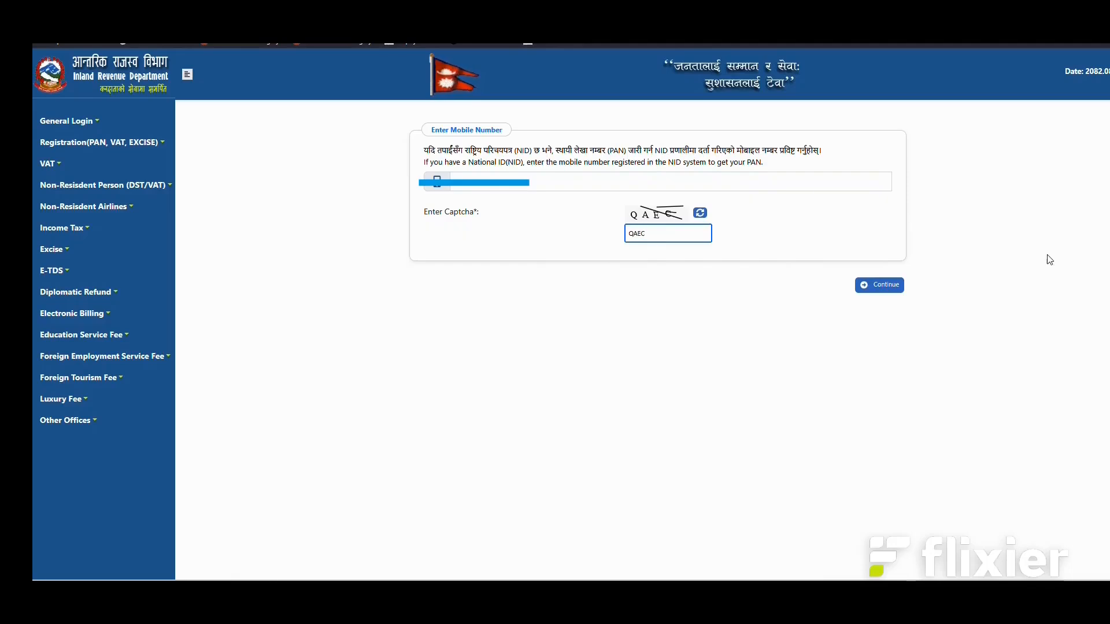
{"action": "left_click", "coordinate": [885, 287]}
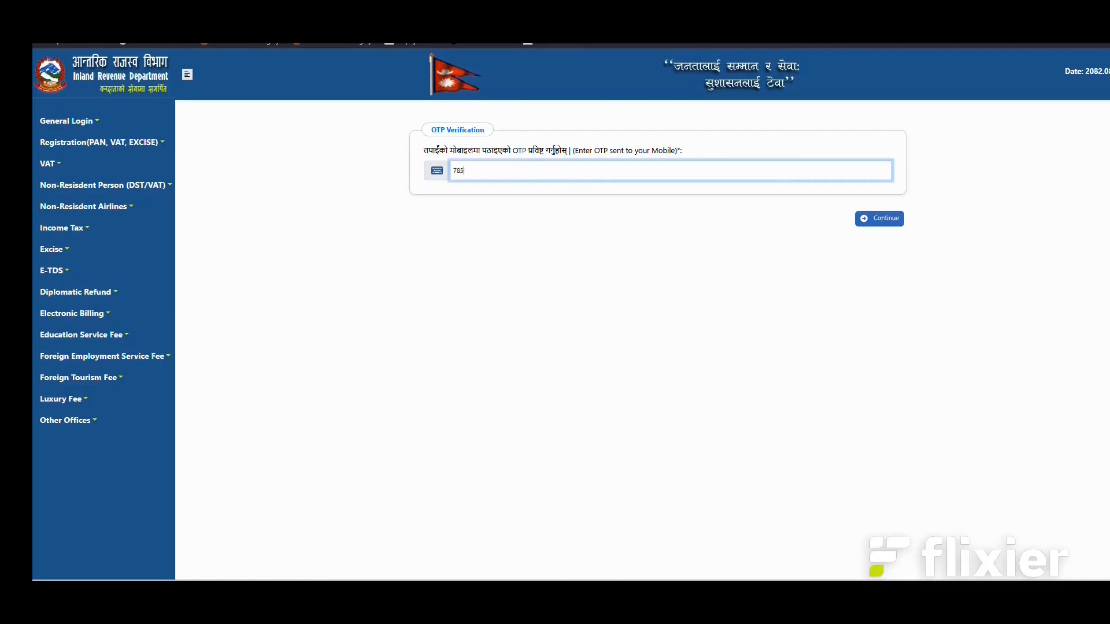
{"action": "left_click", "coordinate": [877, 219]}
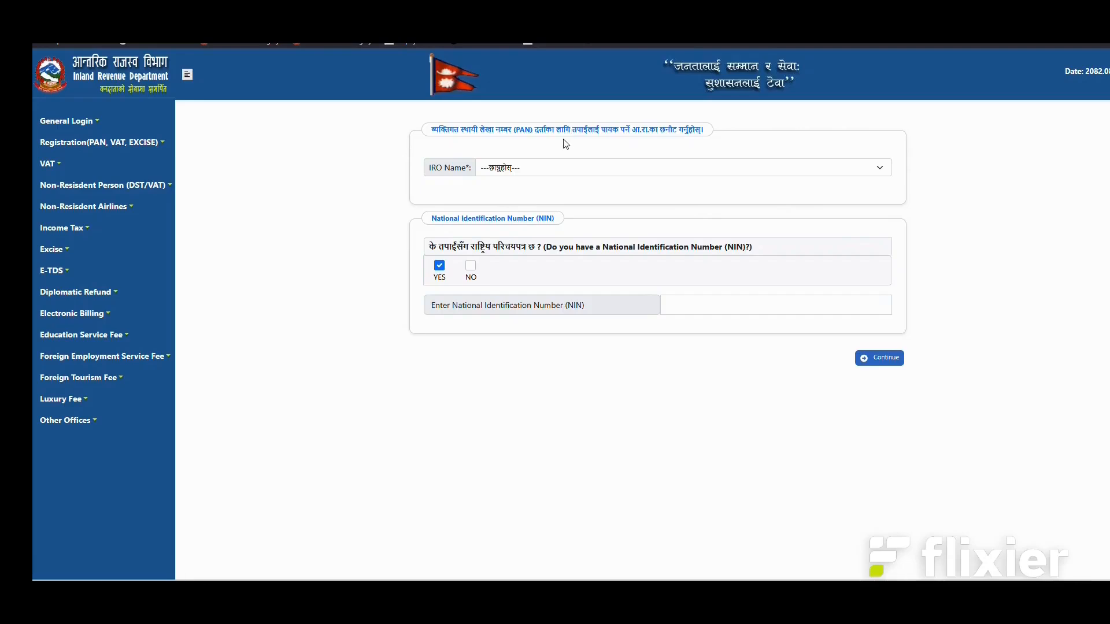
- Select आ.रा.का. विराटनगर as IRO, enter the National Identification Number, and confirm with Yes
{"action": "left_click", "coordinate": [604, 172]}
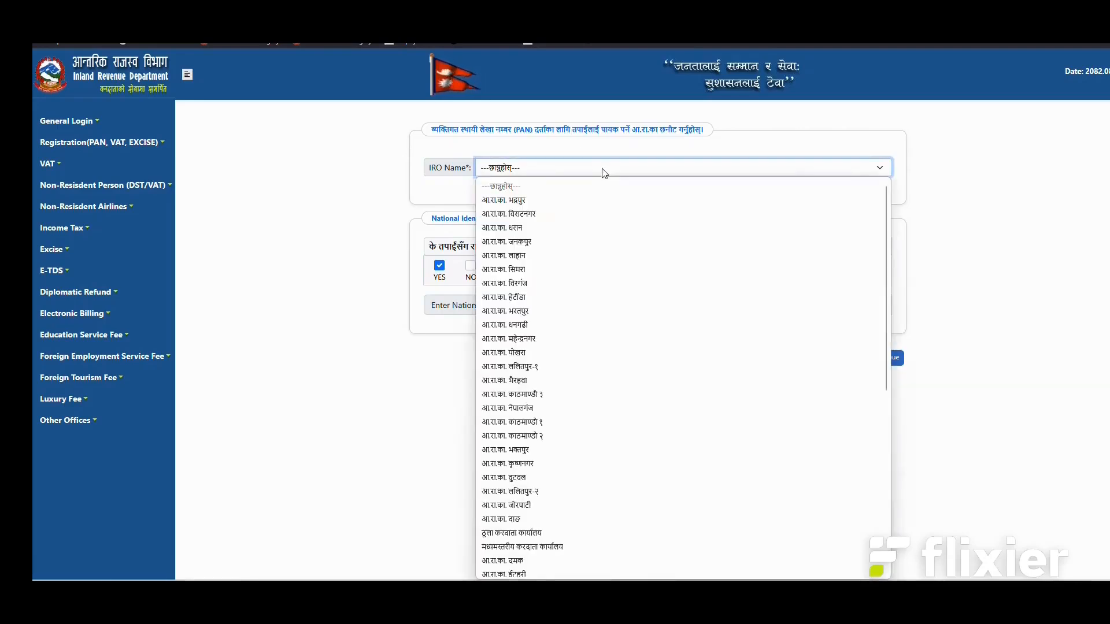
{"action": "left_click", "coordinate": [545, 215]}
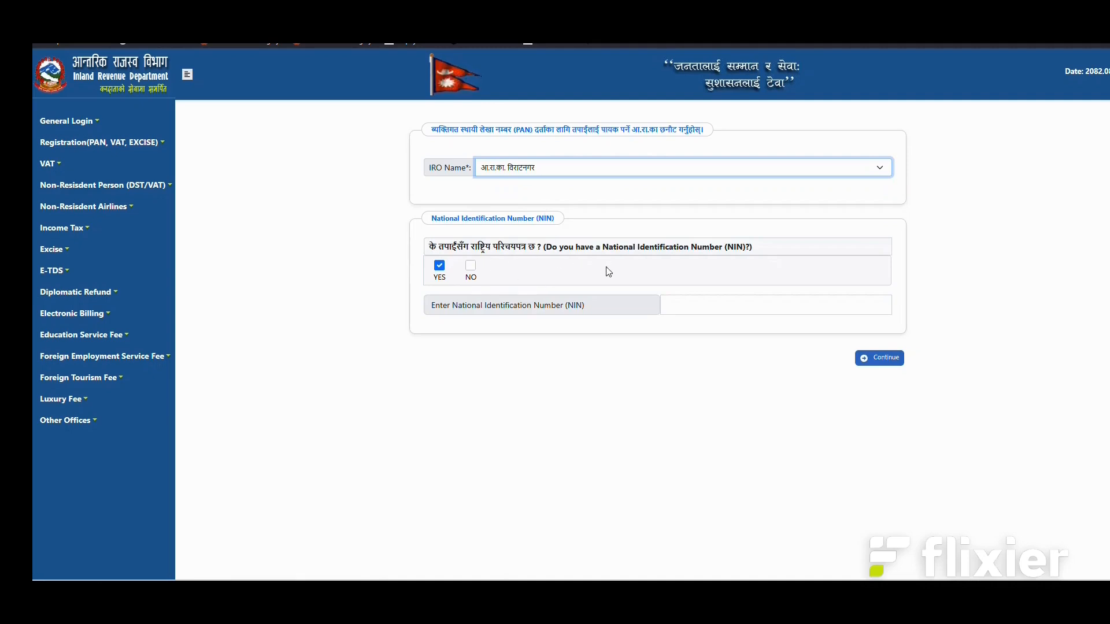
{"action": "left_click", "coordinate": [730, 310]}
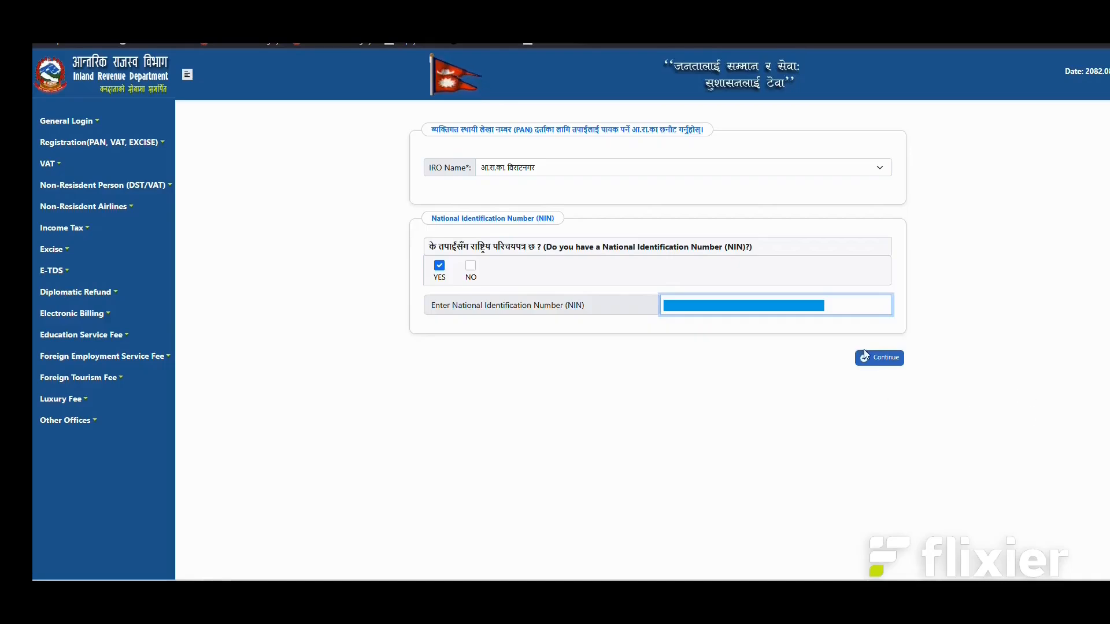
{"action": "left_click", "coordinate": [886, 358]}
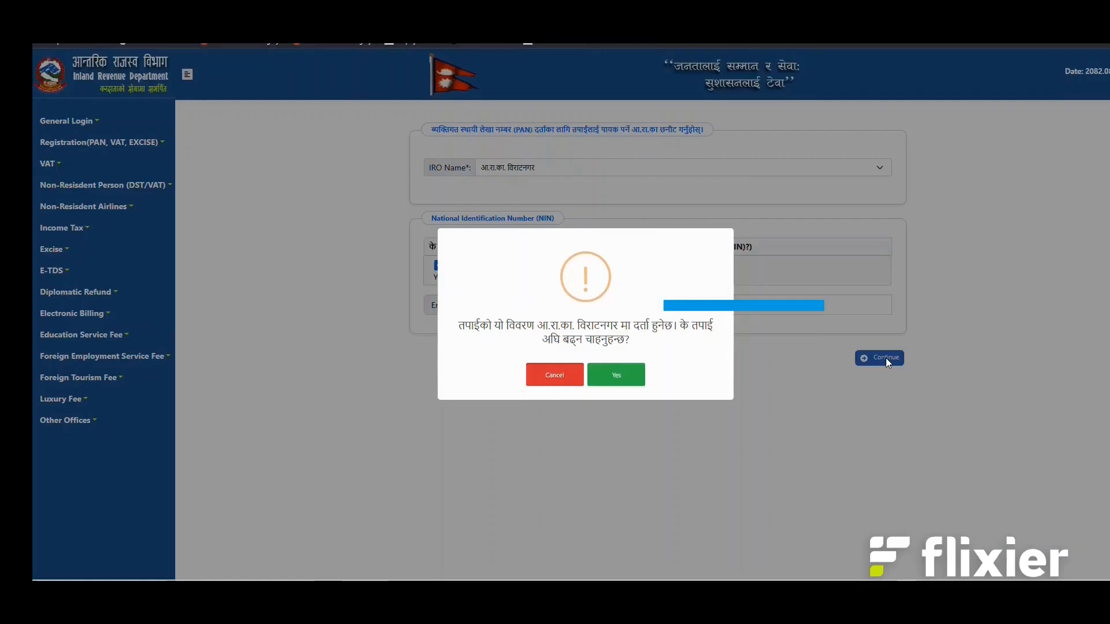
{"action": "left_click", "coordinate": [633, 386]}
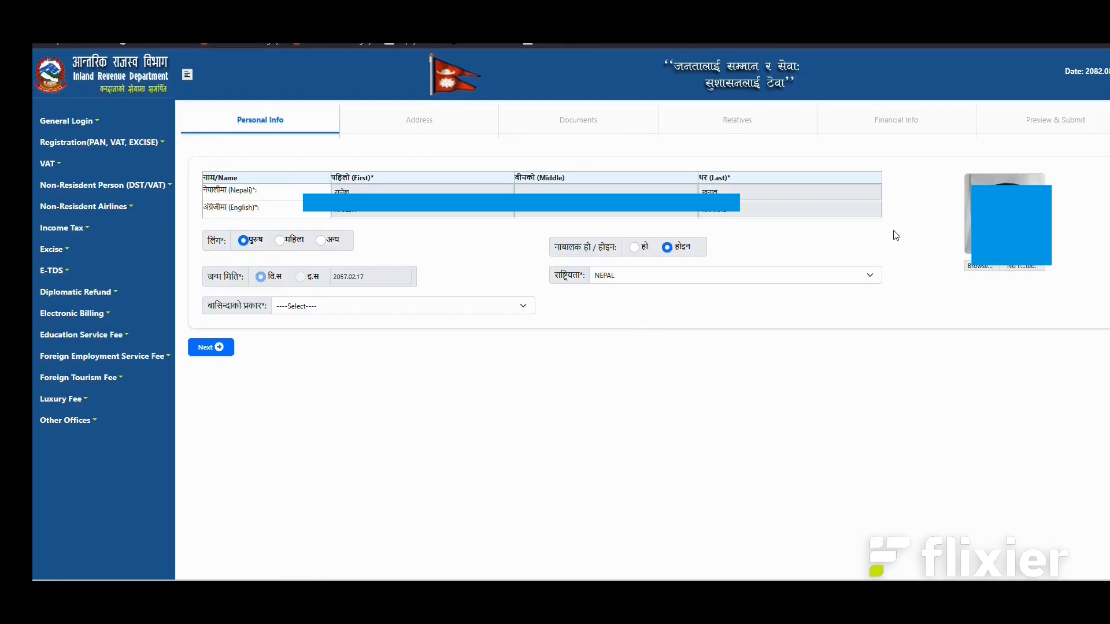
- Set the residence type to Resident and move on to the Address step
{"action": "left_click", "coordinate": [327, 309]}
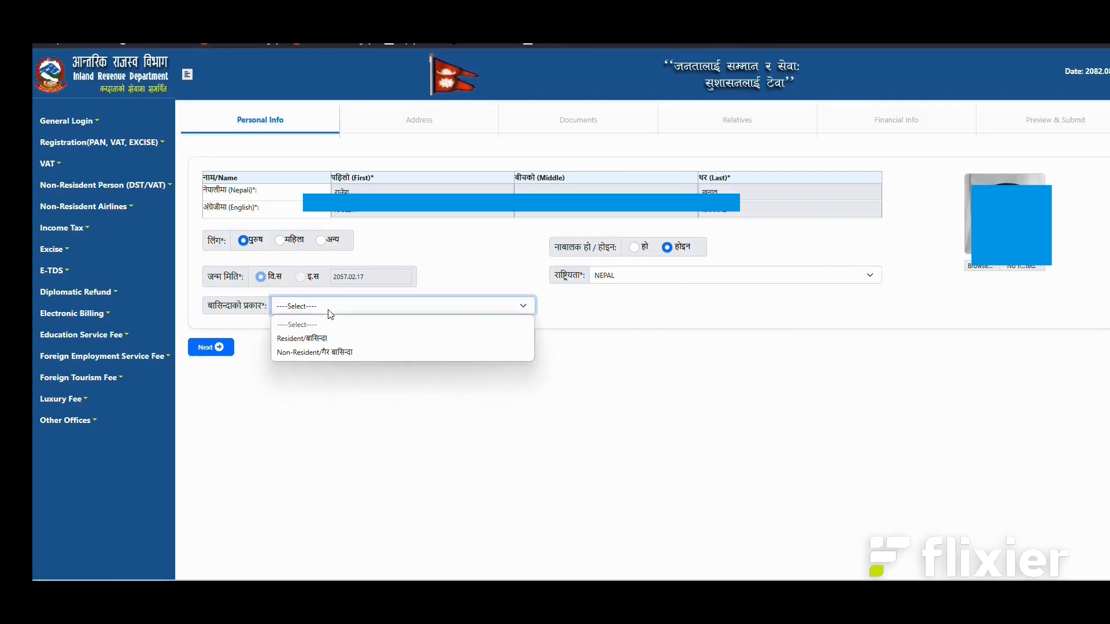
{"action": "left_click", "coordinate": [310, 340]}
{"action": "left_click", "coordinate": [207, 348]}
- Enter the permanent-address mobile number and uncheck 'Same as permanent address' for the temporary address
{"action": "scroll", "coordinate": [219, 353], "scroll_direction": "down", "scroll_amount": 3}
{"action": "scroll", "coordinate": [553, 265], "scroll_direction": "up", "scroll_amount": 7}
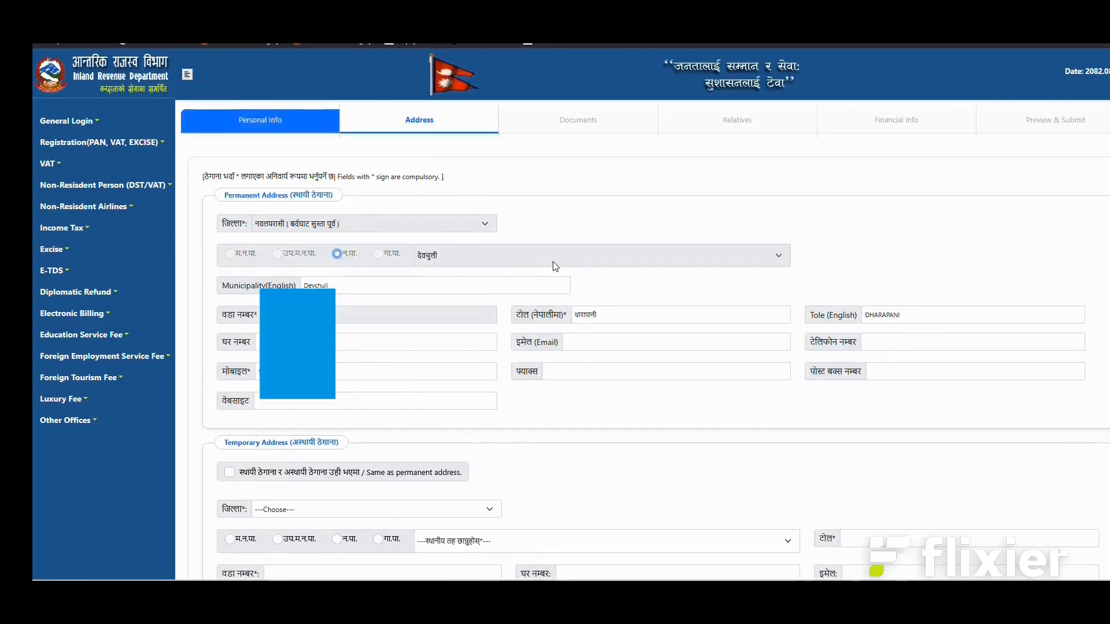
{"action": "scroll", "coordinate": [262, 259], "scroll_direction": "down", "scroll_amount": 2}
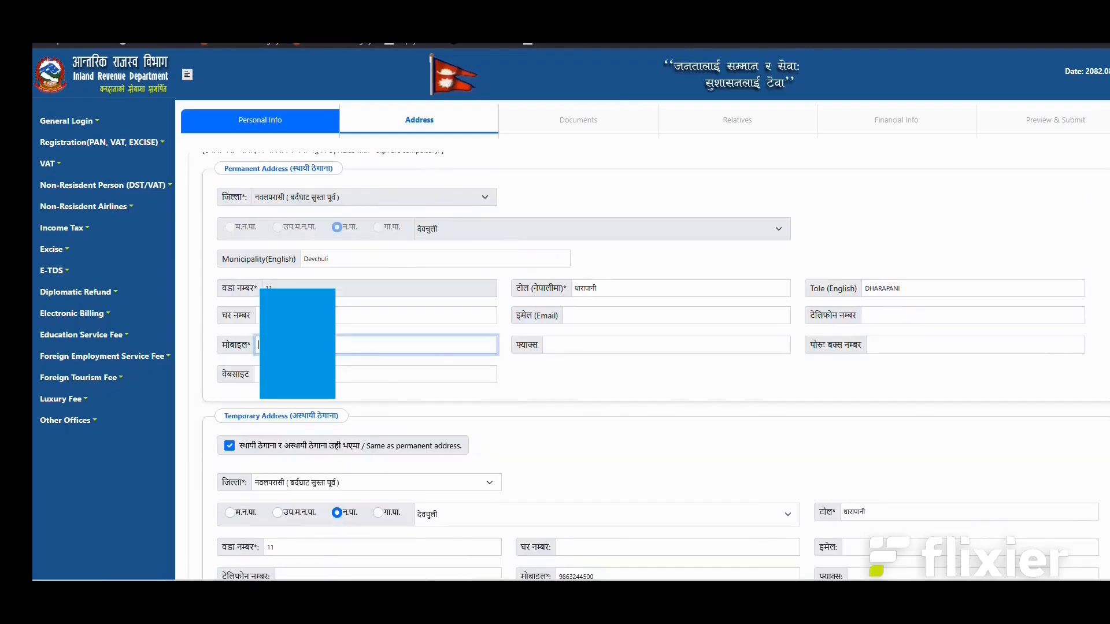
{"action": "type", "text": "98"}
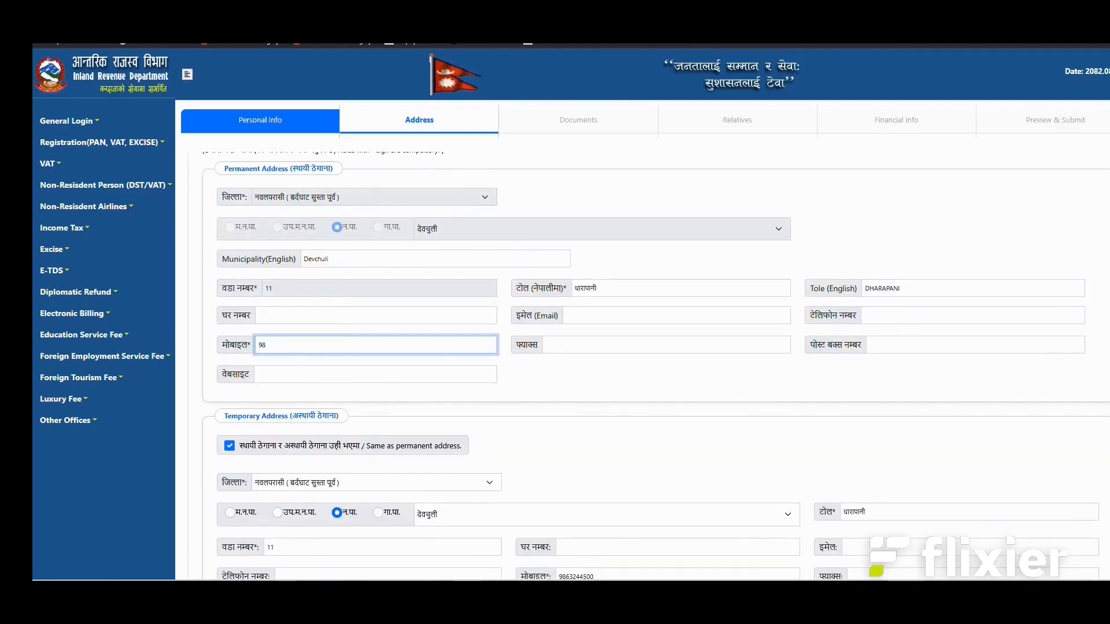
{"action": "type", "text": "632"}
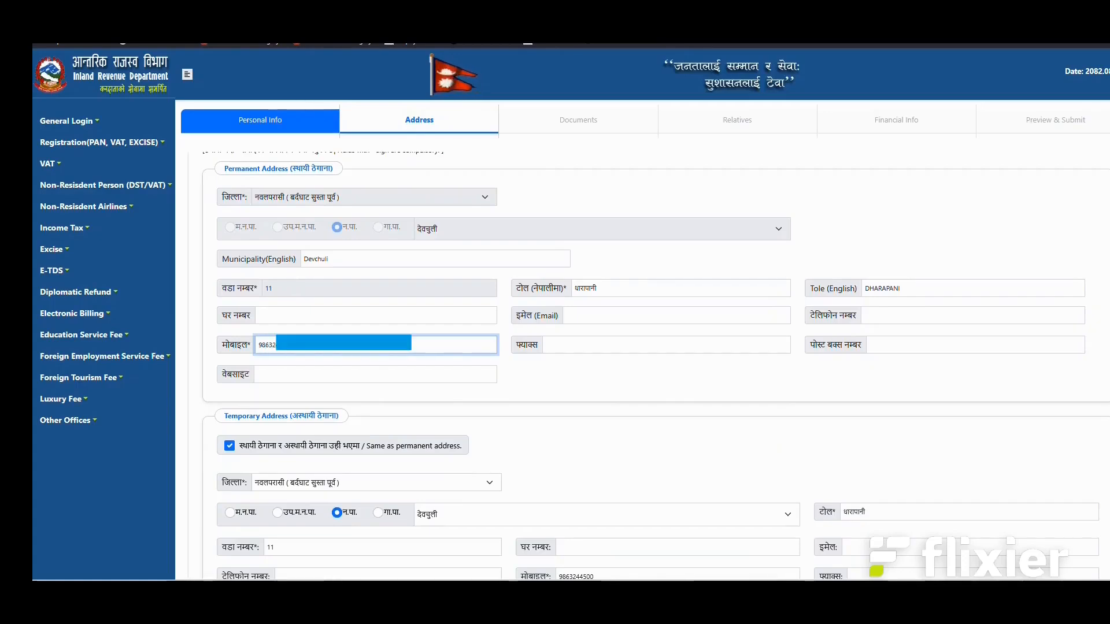
{"action": "left_click", "coordinate": [347, 446]}
{"action": "scroll", "coordinate": [353, 385], "scroll_direction": "down", "scroll_amount": 1}
{"action": "scroll", "coordinate": [353, 385], "scroll_direction": "down", "scroll_amount": 3}
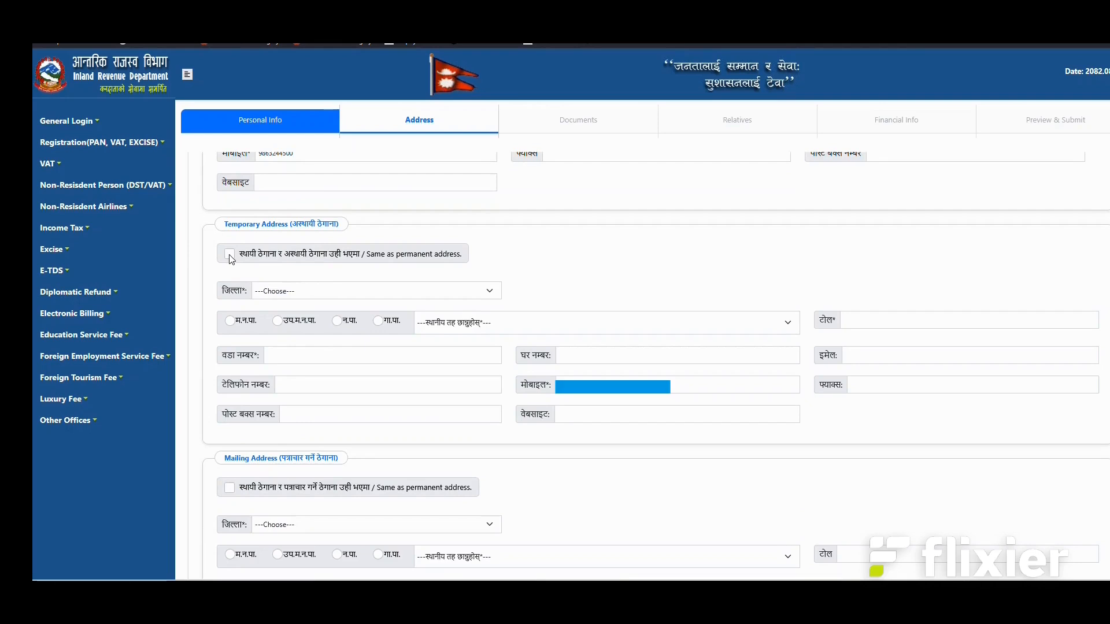
- Tick 'Same as permanent address' for the temporary and mailing addresses, then continue to Documents
{"action": "left_click", "coordinate": [230, 258]}
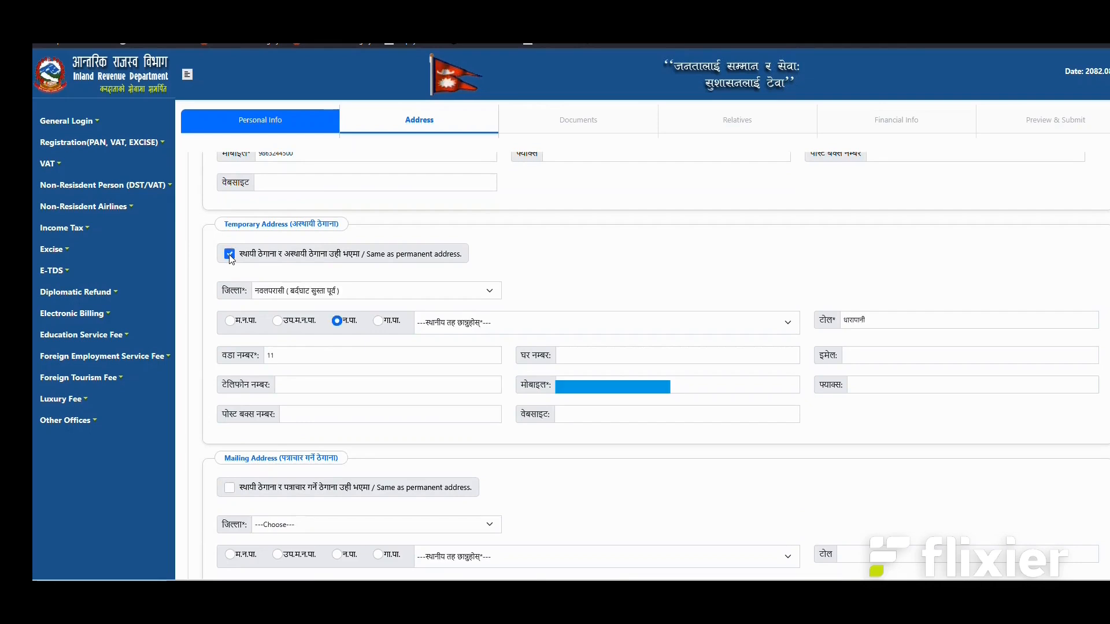
{"action": "scroll", "coordinate": [347, 347], "scroll_direction": "down", "scroll_amount": 3}
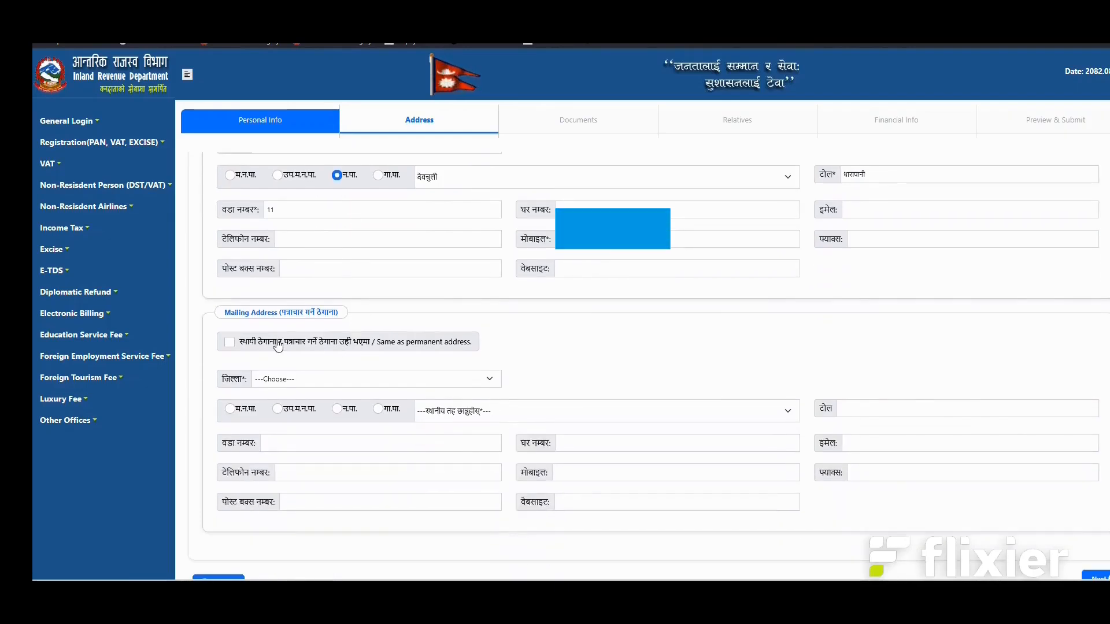
{"action": "left_click", "coordinate": [231, 343]}
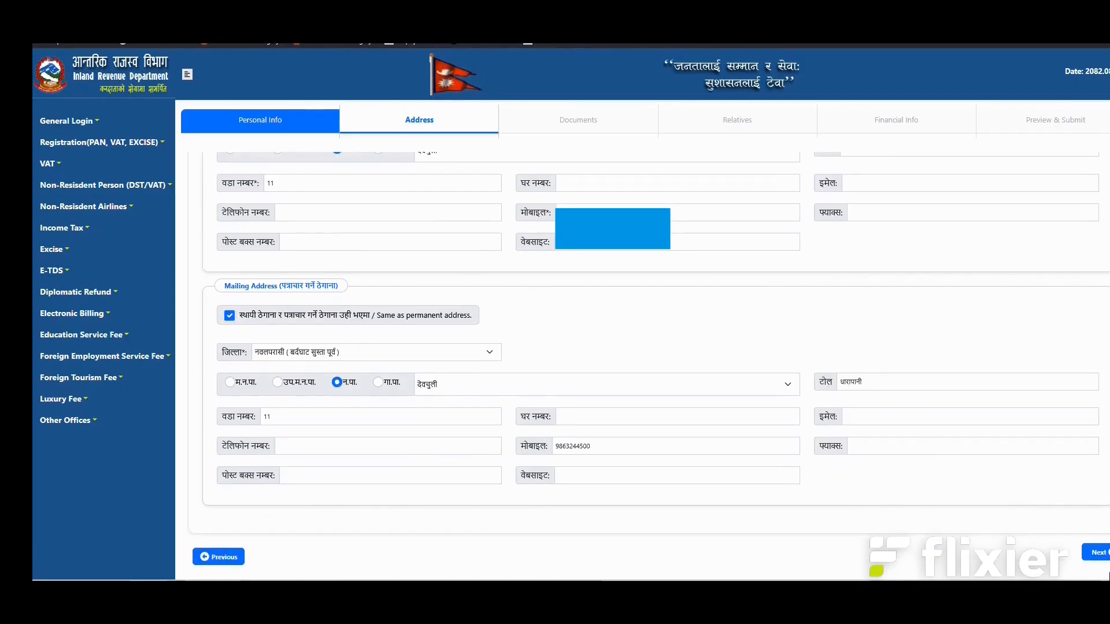
{"action": "left_click", "coordinate": [1090, 550]}
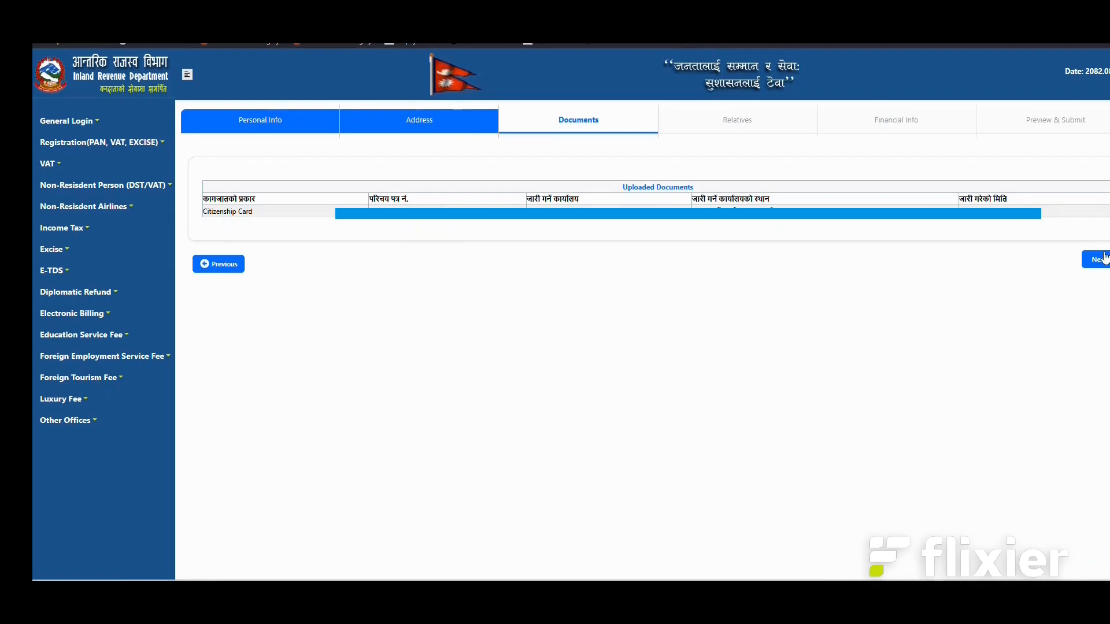
- Add बुवा (father) and आमा (mother) on the Relatives step, then continue to Financial Info
{"action": "left_click", "coordinate": [1102, 262]}
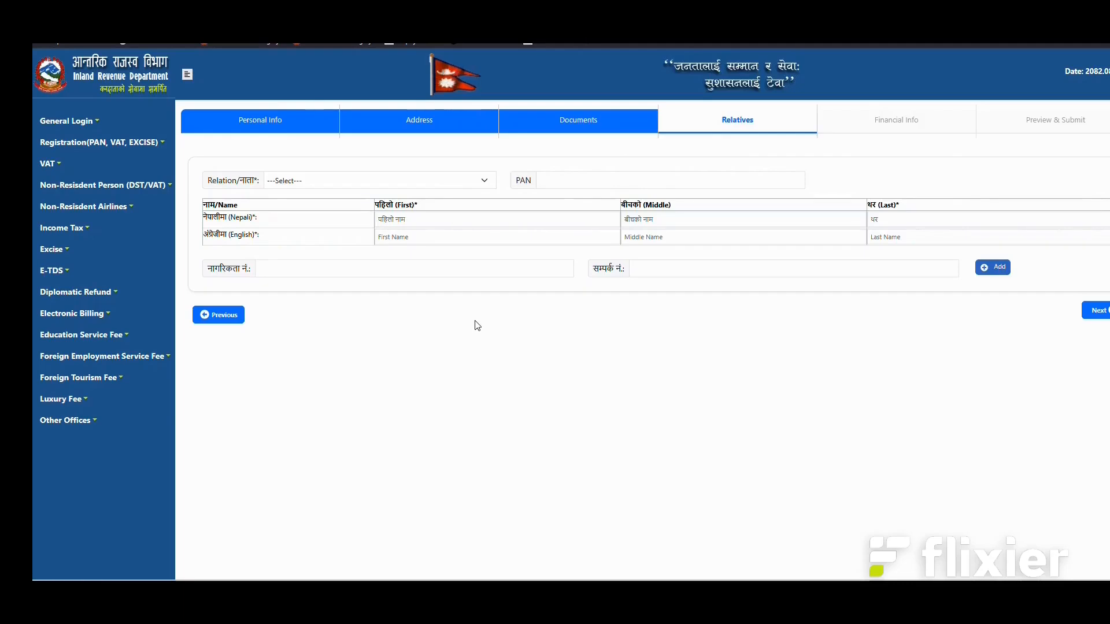
{"action": "left_click", "coordinate": [475, 186]}
{"action": "left_click", "coordinate": [362, 214]}
{"action": "left_click", "coordinate": [993, 267]}
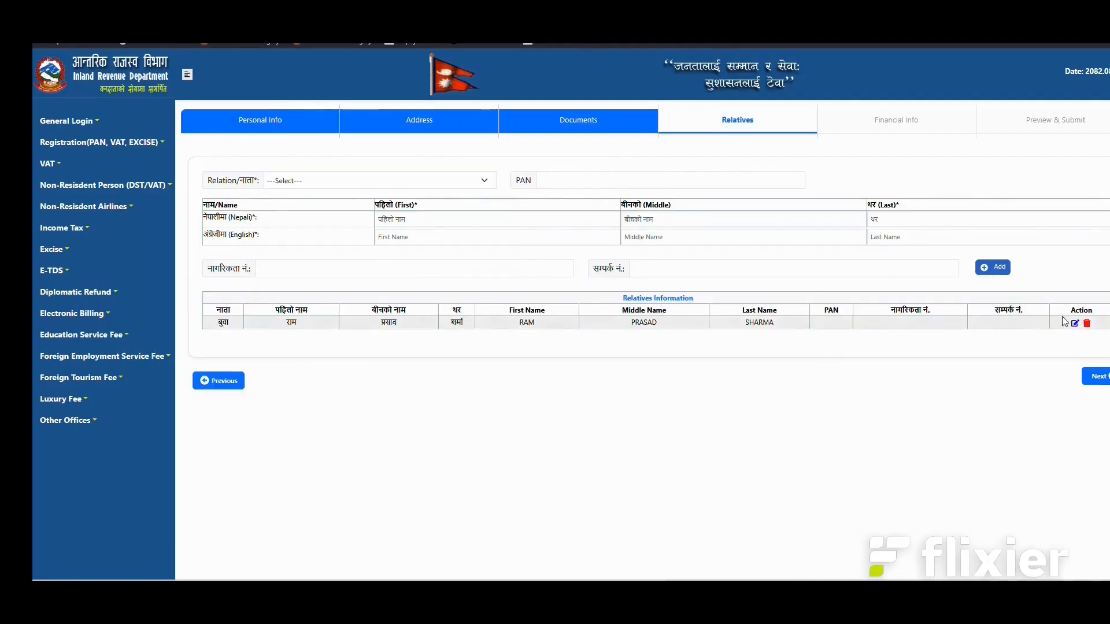
{"action": "left_click", "coordinate": [338, 182]}
{"action": "left_click", "coordinate": [280, 241]}
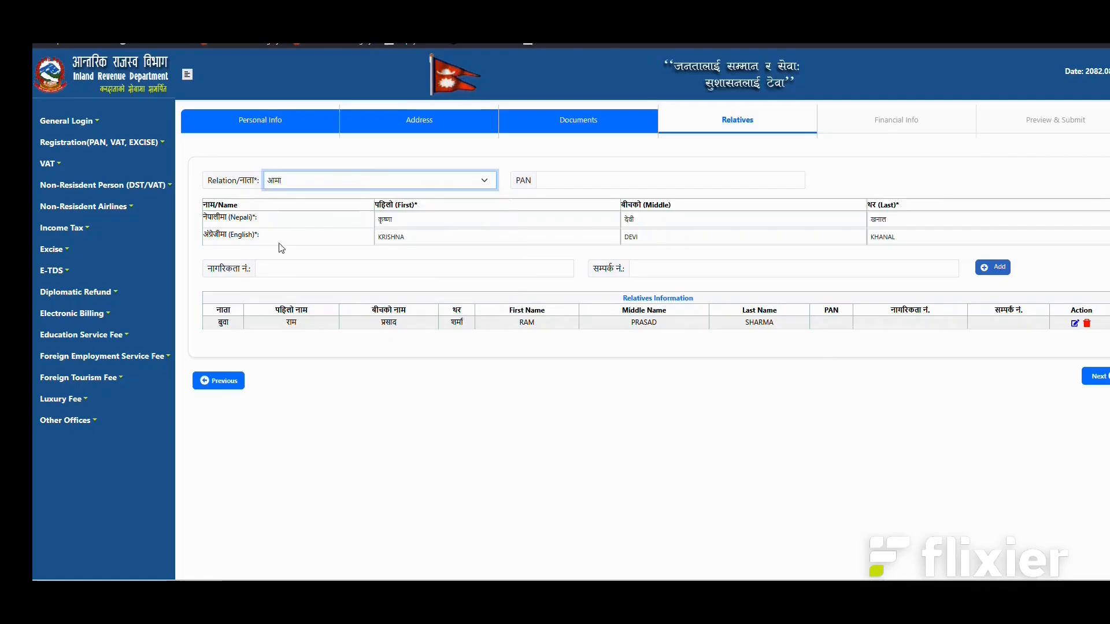
{"action": "left_click", "coordinate": [999, 269]}
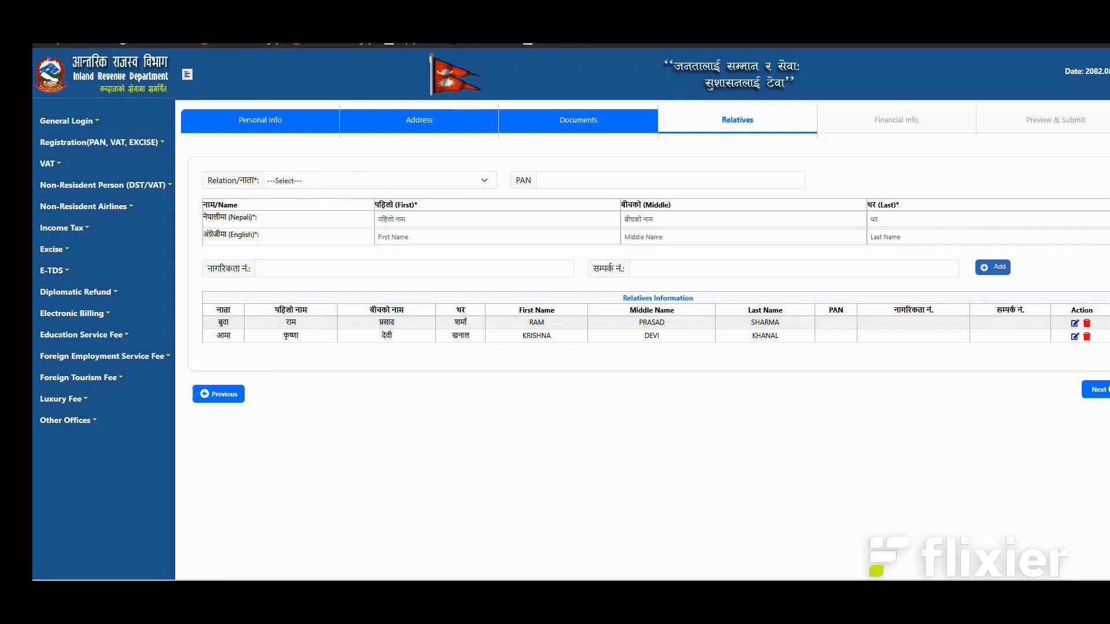
{"action": "left_click", "coordinate": [1098, 389]}
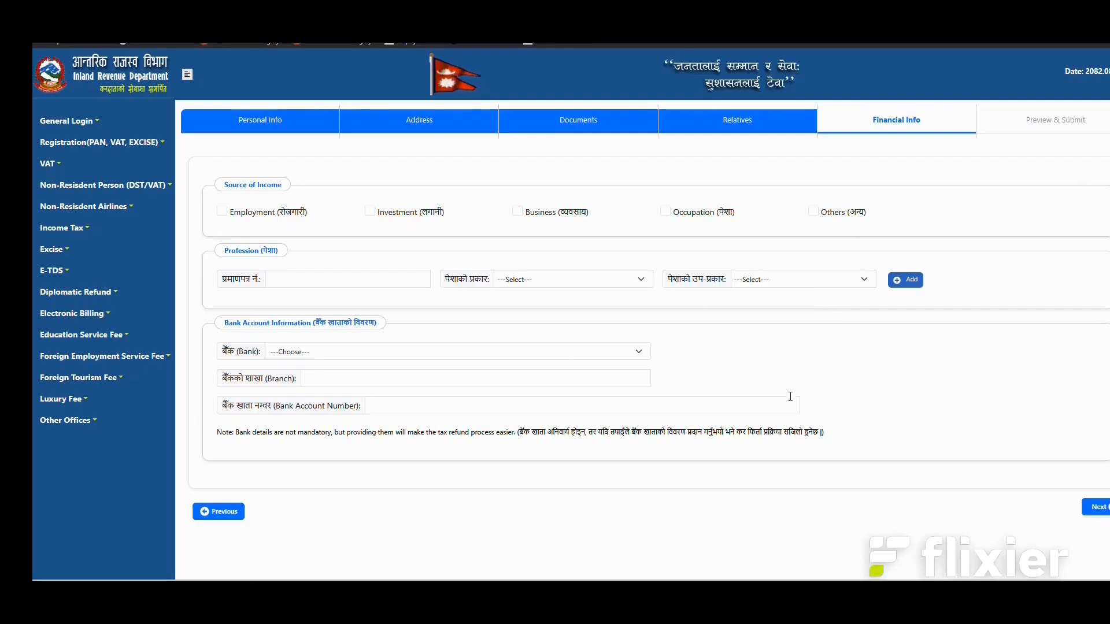
- Scroll through the Preview & Submit summary, then return to the Personal Info tab
{"action": "left_click", "coordinate": [1100, 508]}
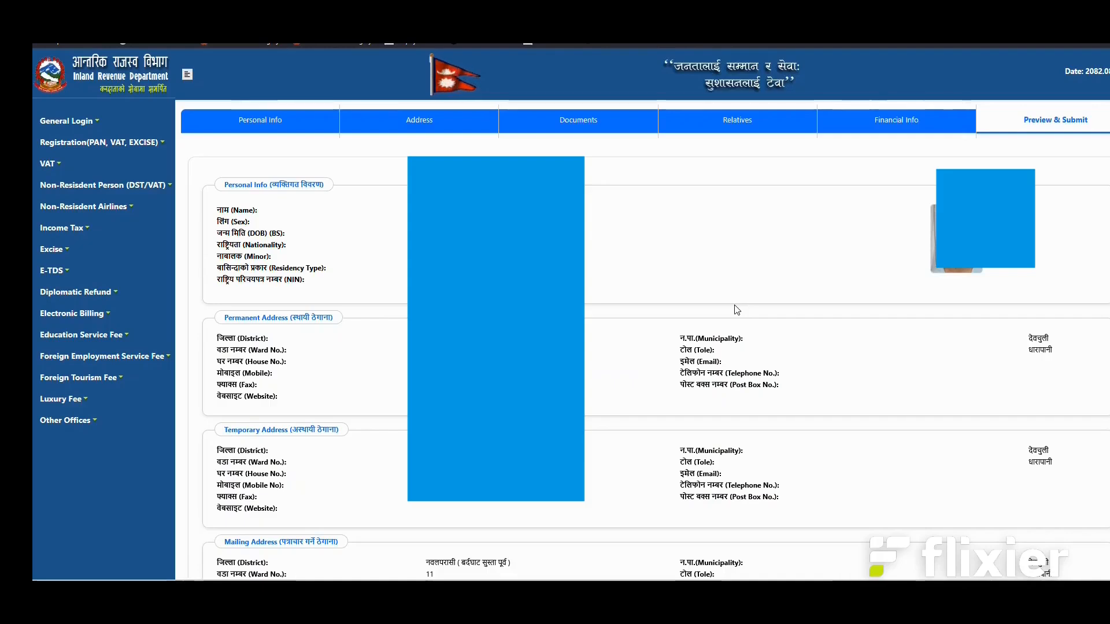
{"action": "scroll", "coordinate": [737, 310], "scroll_direction": "down", "scroll_amount": 5}
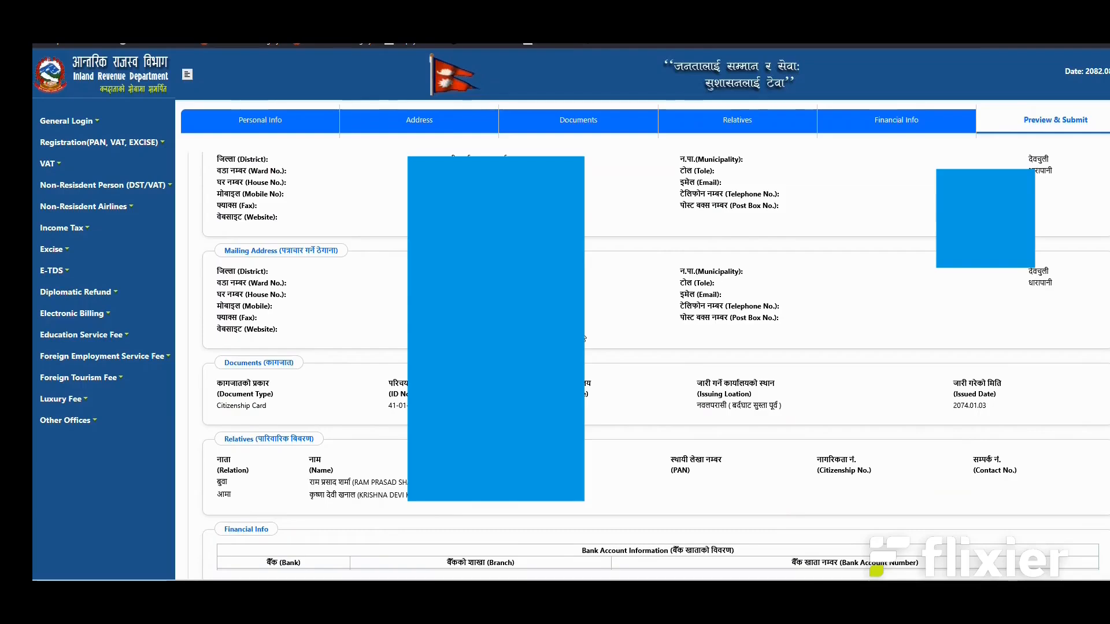
{"action": "scroll", "coordinate": [583, 338], "scroll_direction": "up", "scroll_amount": 5}
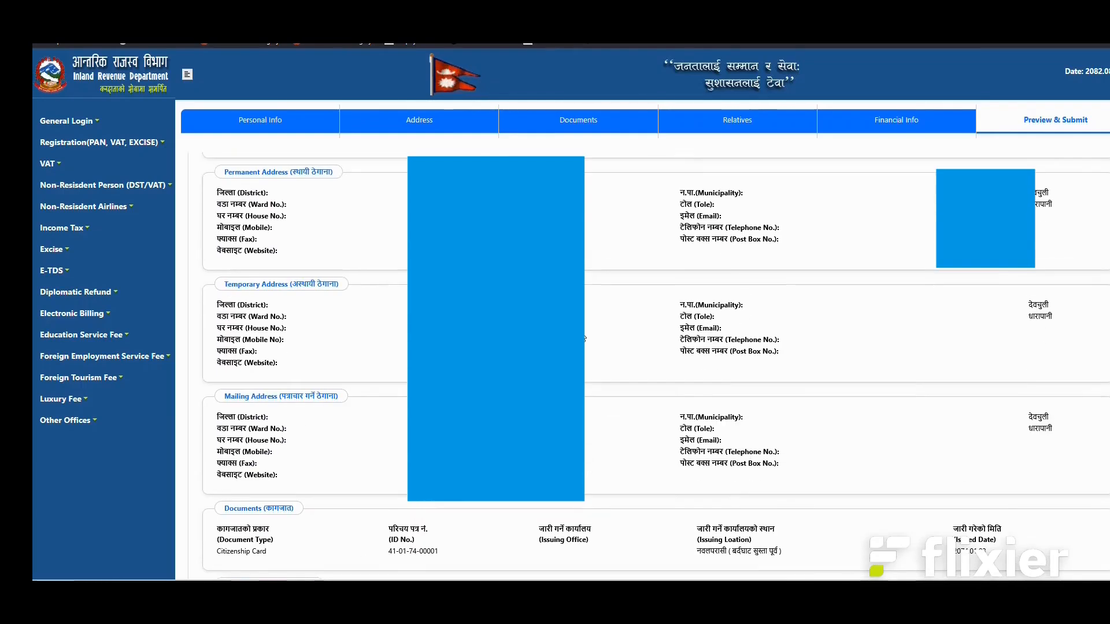
{"action": "left_click", "coordinate": [293, 123]}
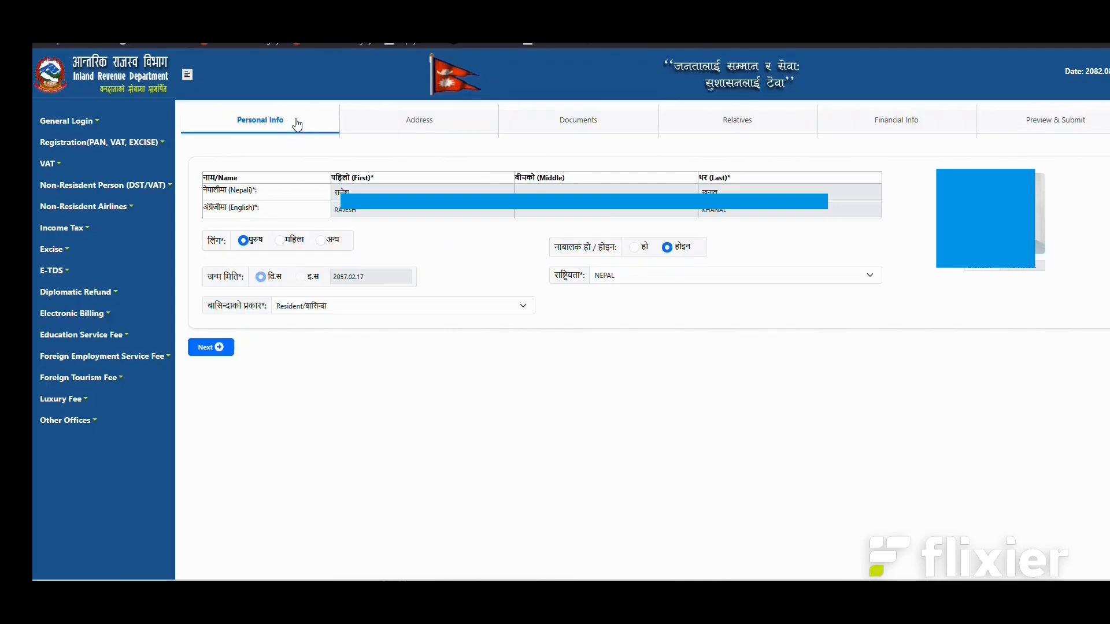
- Check the Address tab, go back to Preview & Submit, and tick the self-declaration
{"action": "left_click", "coordinate": [391, 124]}
{"action": "scroll", "coordinate": [1040, 149], "scroll_direction": "down", "scroll_amount": 4}
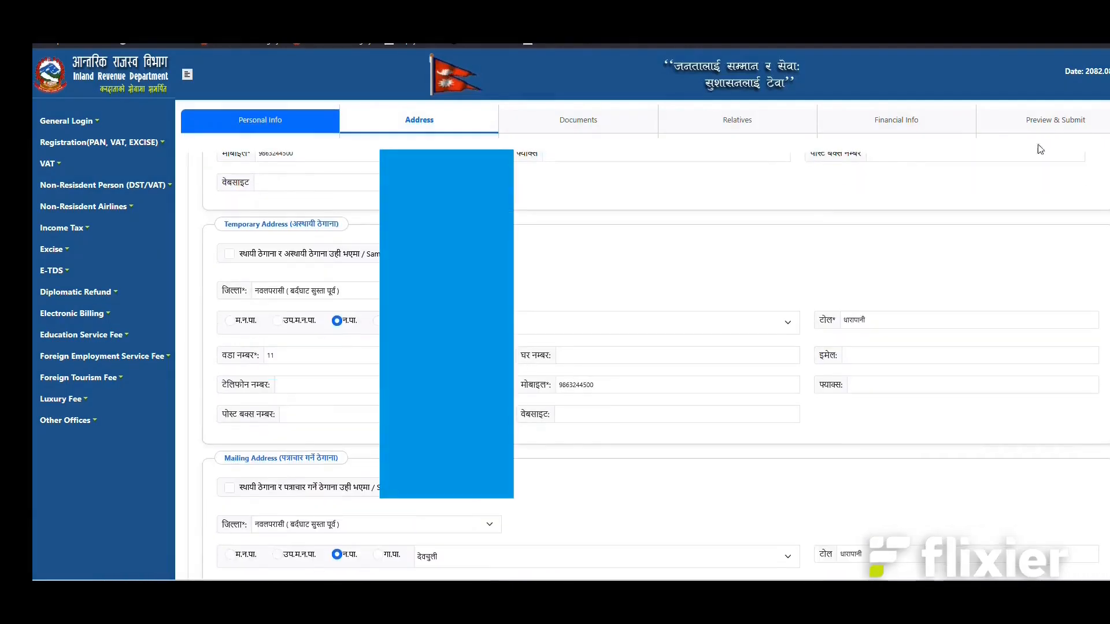
{"action": "left_click", "coordinate": [1069, 122]}
{"action": "scroll", "coordinate": [789, 255], "scroll_direction": "down", "scroll_amount": 3}
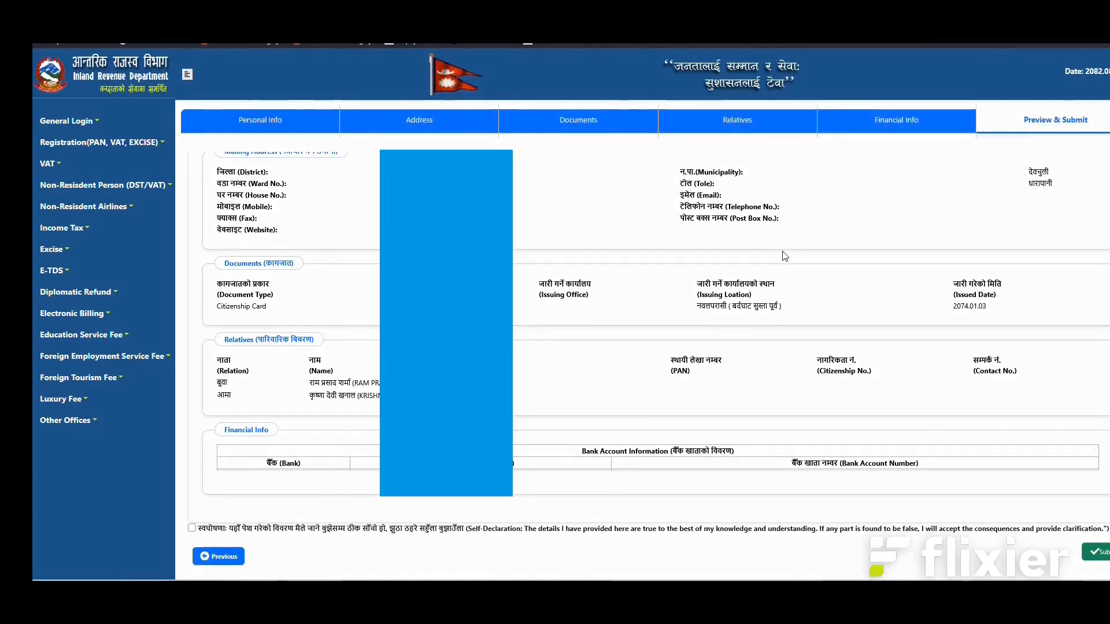
{"action": "left_click", "coordinate": [192, 528]}
- Submit the PAN registration, confirm with Yes, and acknowledge the success message with OK
{"action": "left_click", "coordinate": [1095, 552]}
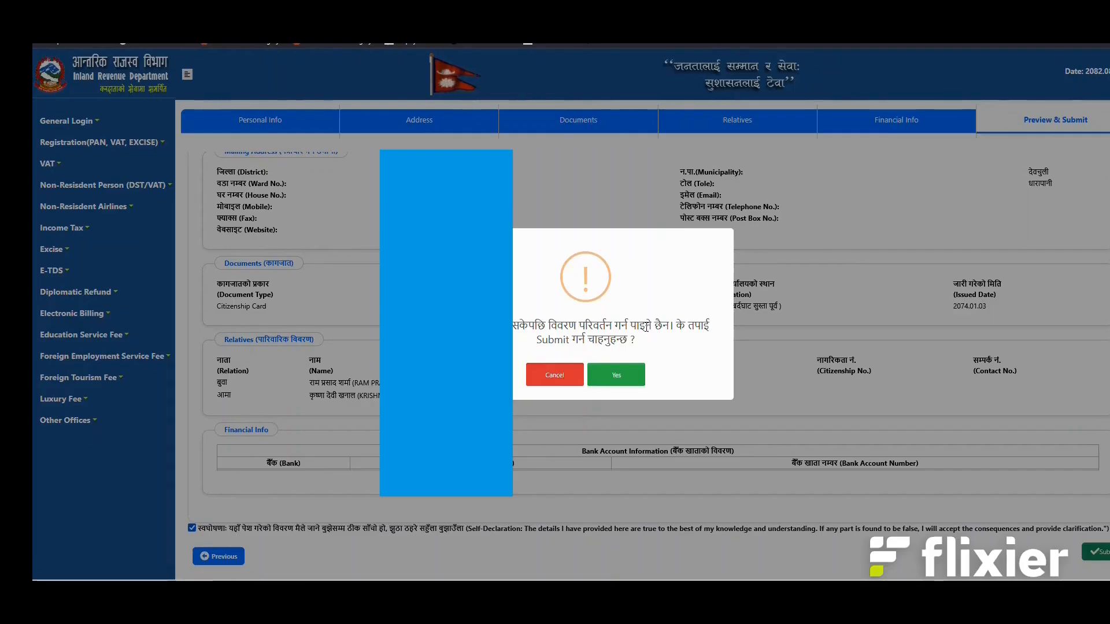
{"action": "left_click", "coordinate": [616, 373]}
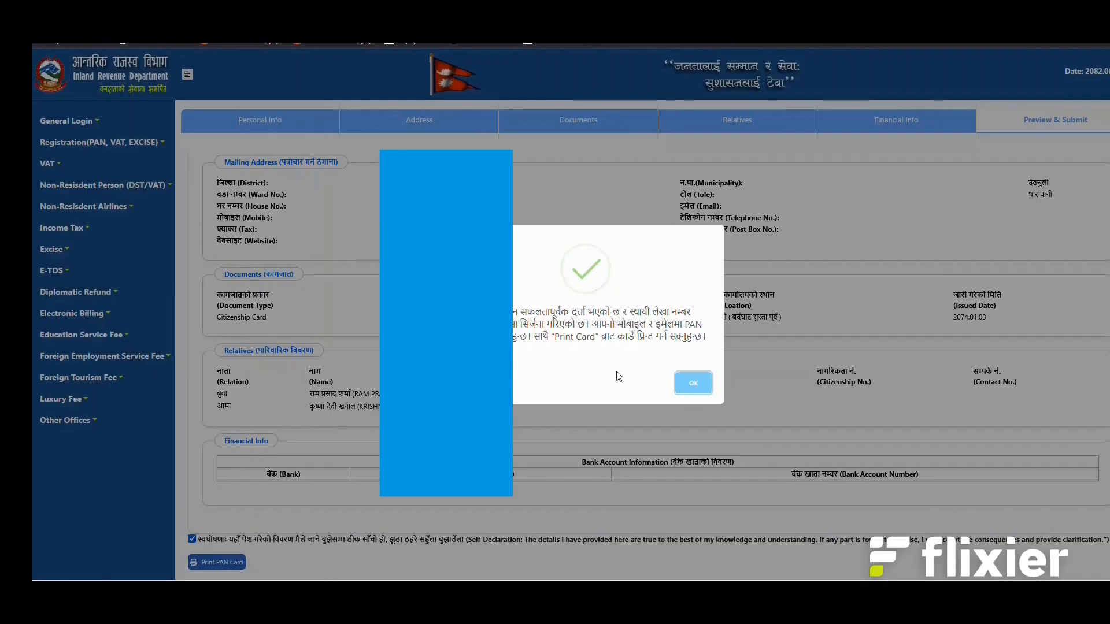
{"action": "left_click", "coordinate": [692, 383]}
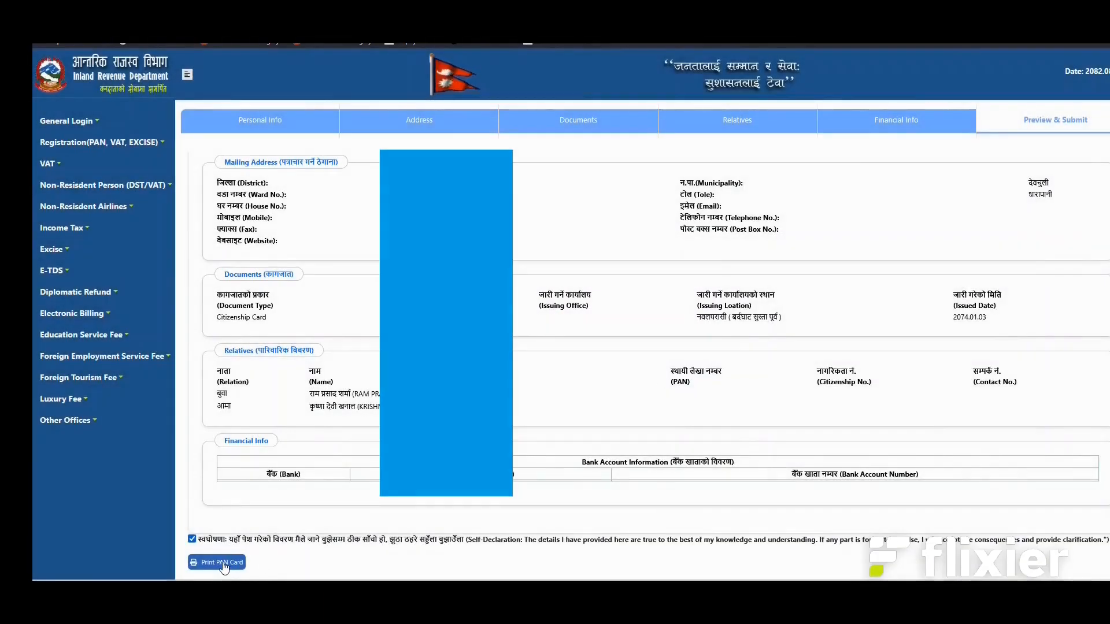